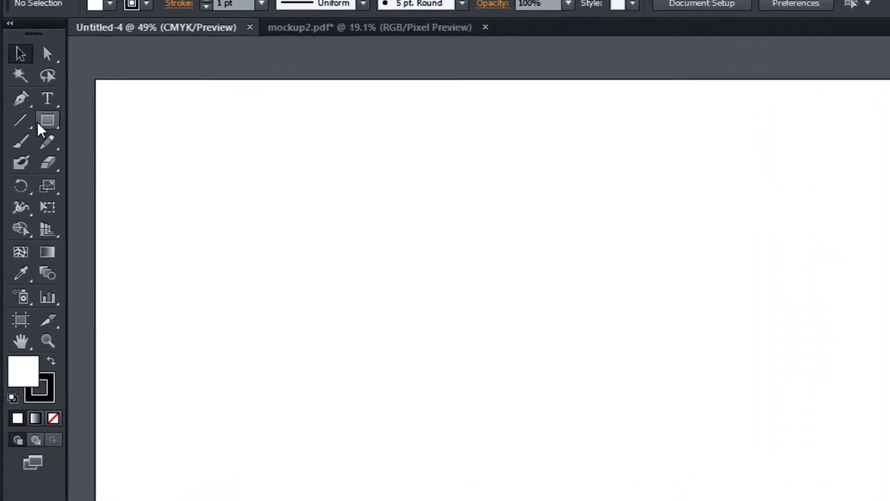
Draw a 184 px square on the artboard with a solid blue fill and no stroke.
click(62, 123)
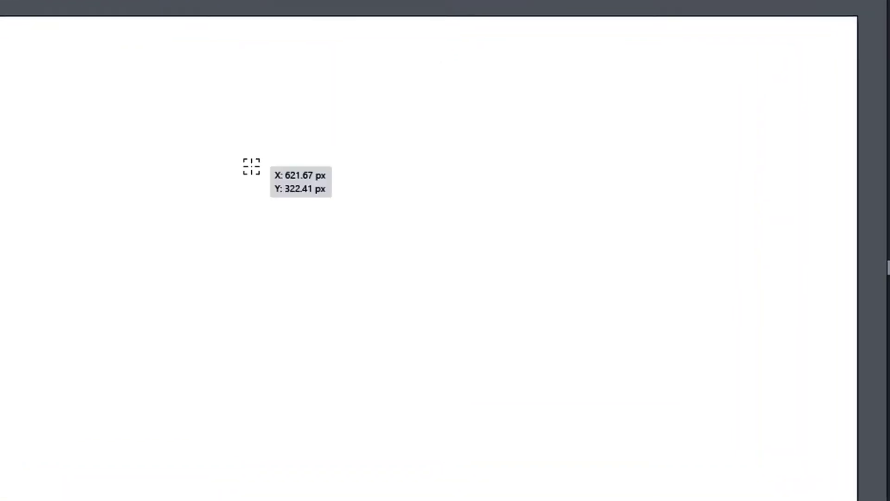
drag(178, 88, 304, 190)
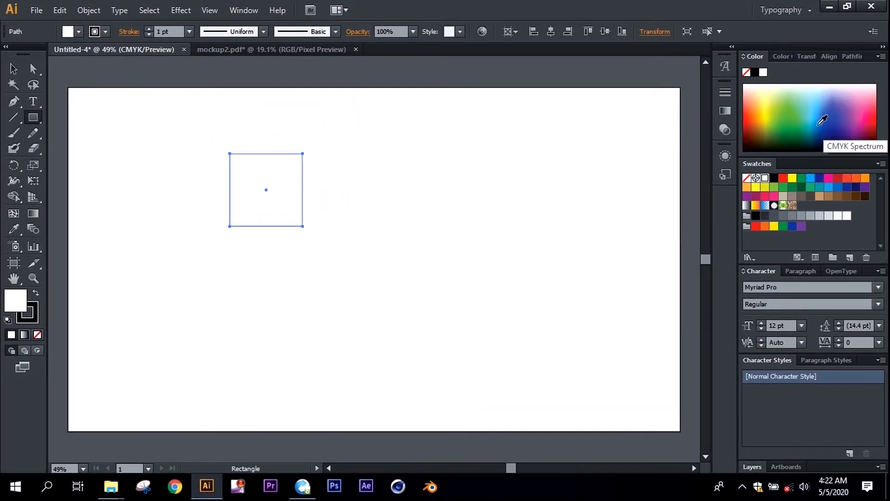
click(818, 119)
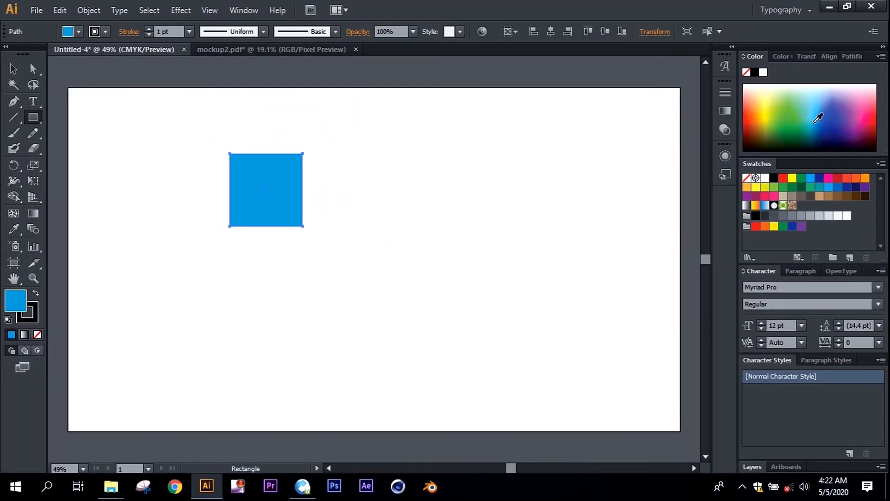
click(25, 325)
click(37, 334)
click(17, 304)
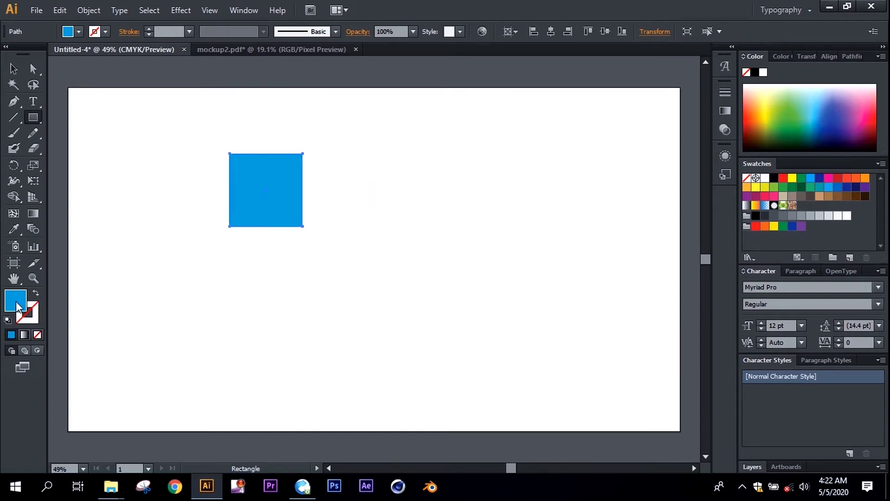
click(13, 68)
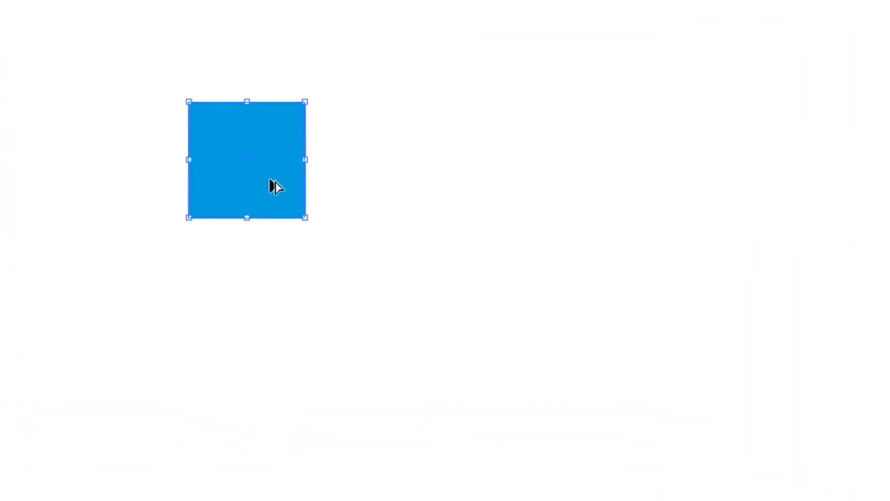
Duplicate the blue square into six evenly spaced copies in a row.
mouse_move(278, 197)
mouse_down()
mouse_move(331, 200)
mouse_move(410, 179)
mouse_up()
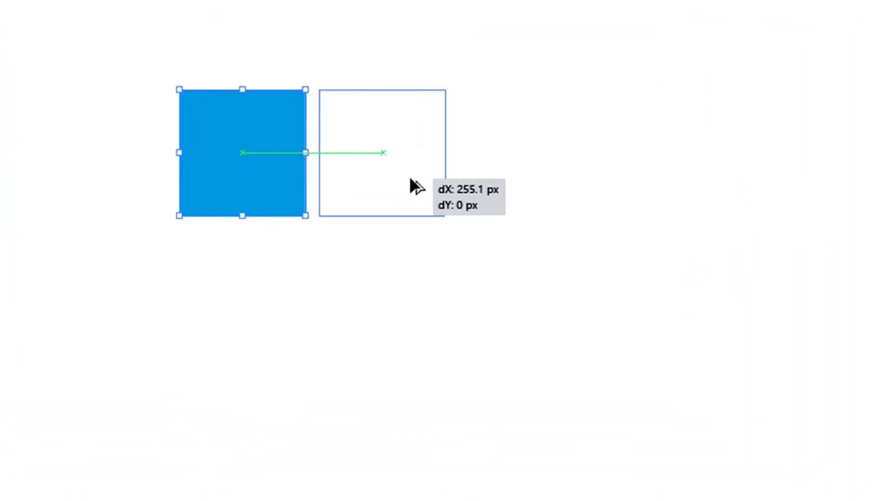
drag(411, 178, 411, 179)
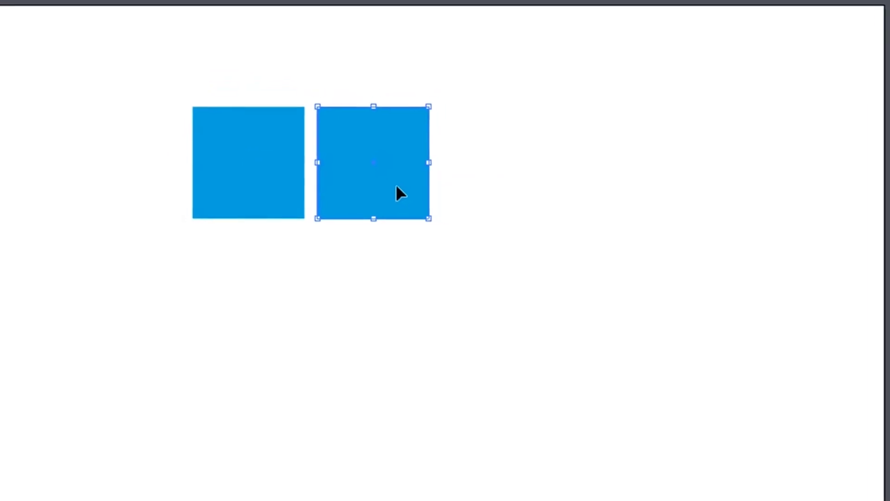
key(ctrl+d)
key(ctrl+d)
key(ctrl+d)
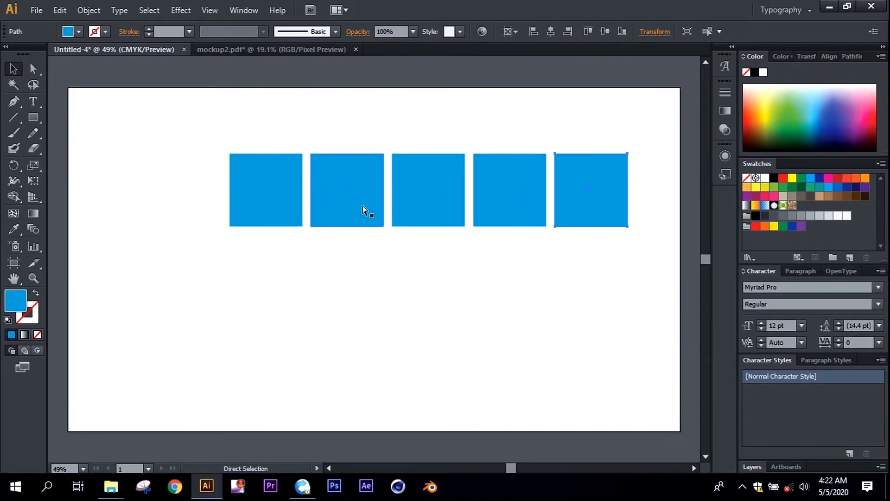
key(ctrl+d)
Select all six squares, position the row across the upper artboard, and deselect.
key(v)
drag(206, 135, 655, 273)
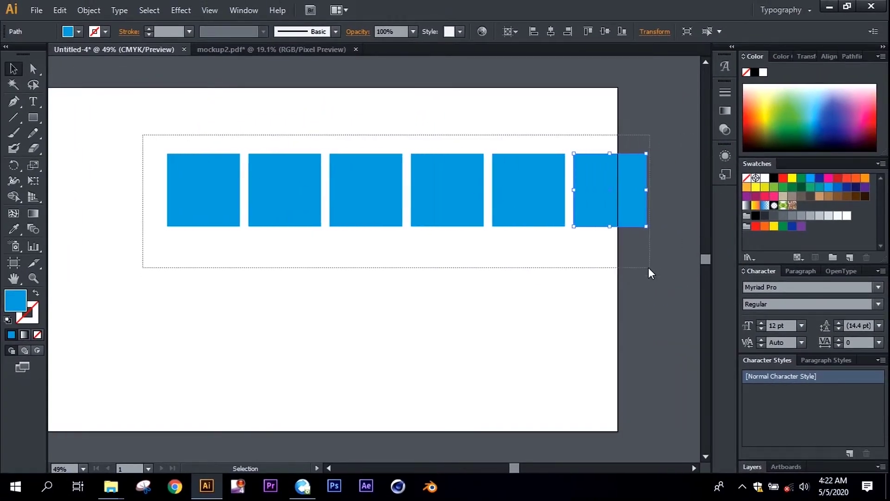
drag(615, 213, 501, 269)
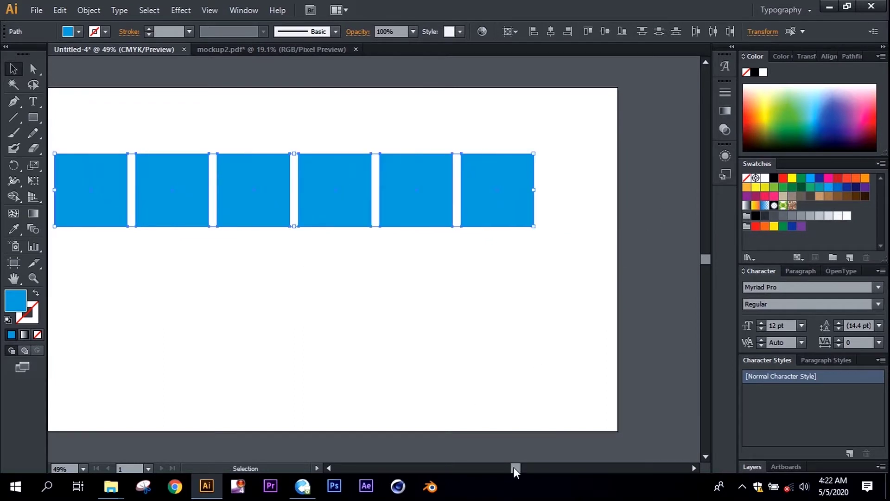
drag(514, 466, 509, 467)
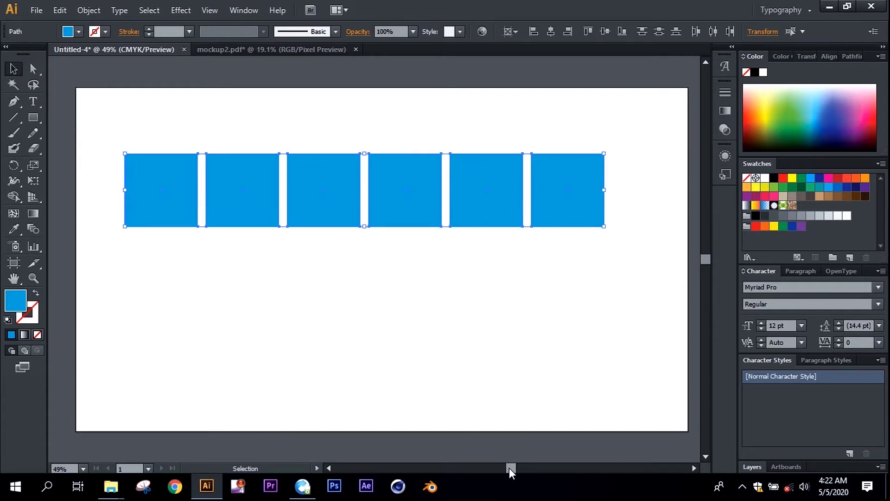
drag(500, 212, 511, 213)
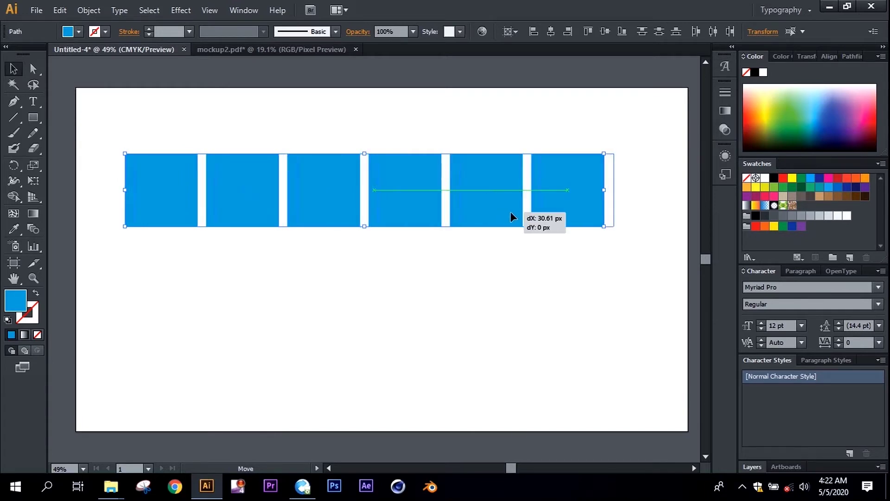
click(450, 335)
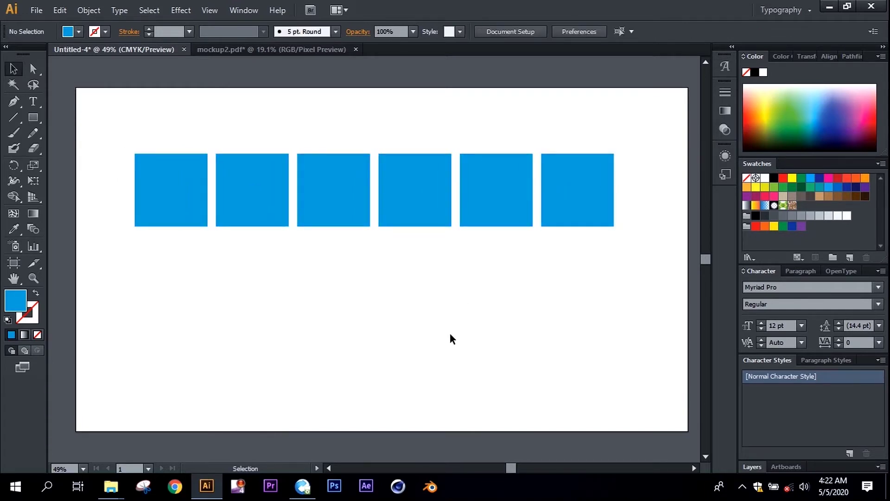
Recolour the second square a different blue, the third purple, and the fourth mustard yellow.
click(270, 172)
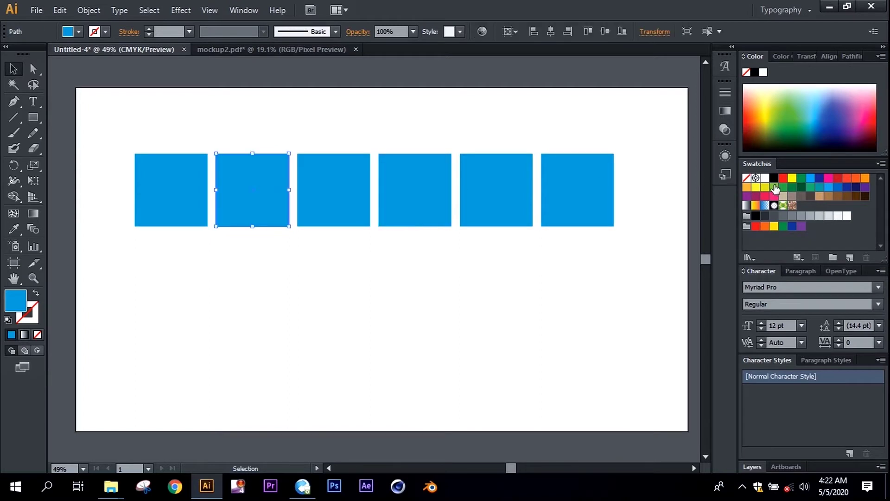
click(821, 113)
click(357, 205)
click(849, 114)
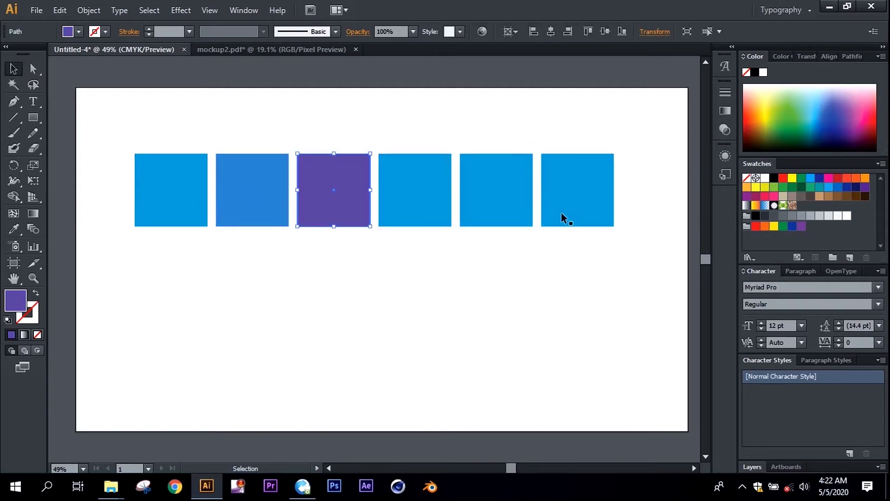
click(437, 202)
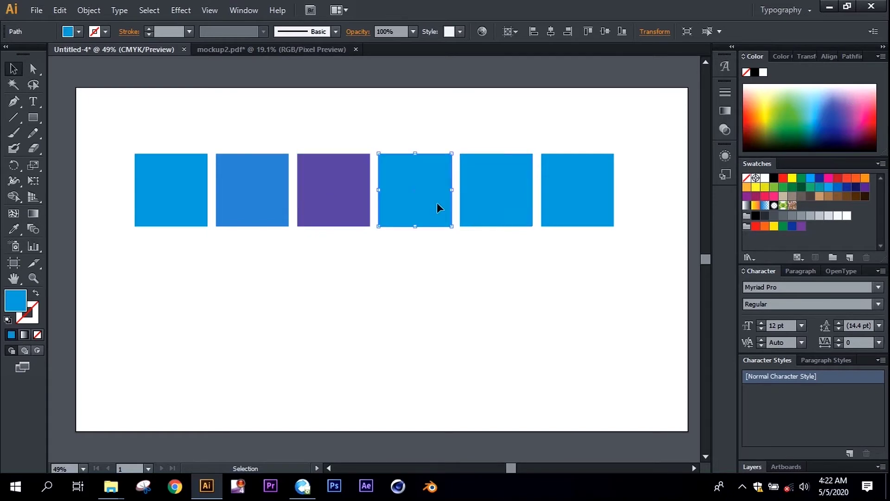
click(763, 124)
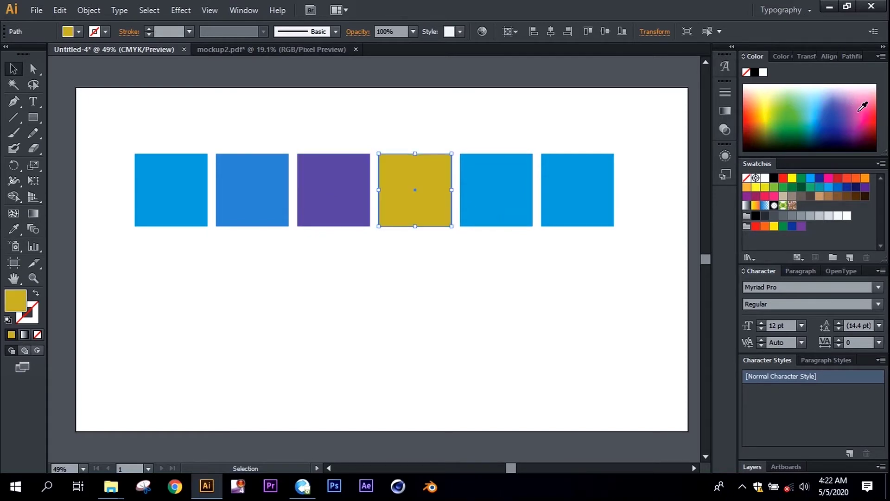
Copy the fourth square's mustard yellow onto the sixth square with the Eyedropper.
click(610, 204)
click(14, 228)
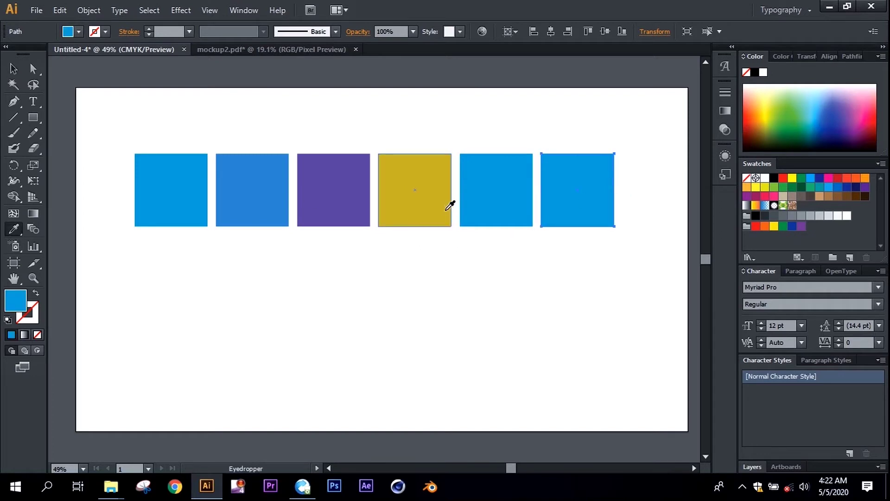
click(443, 202)
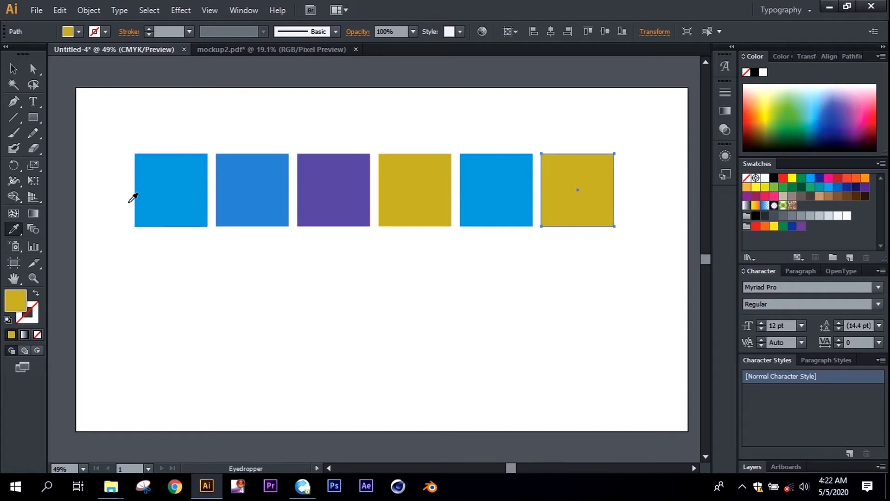
click(14, 69)
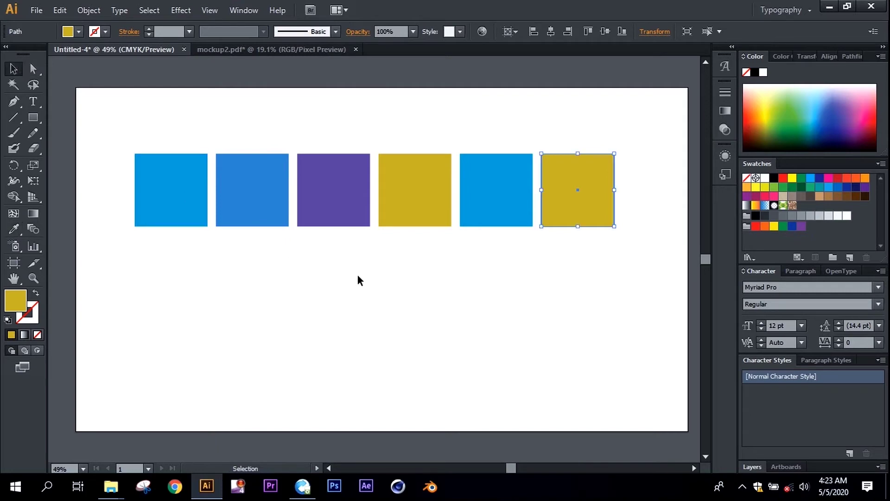
click(360, 277)
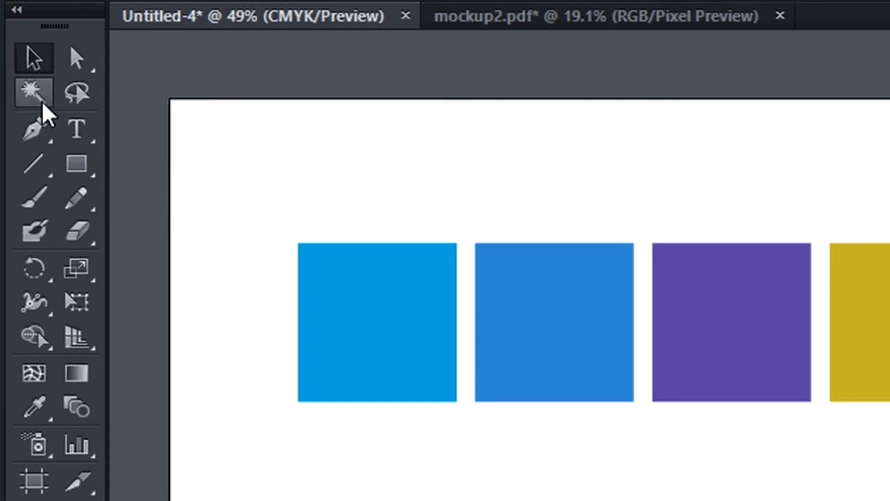
Magic Wand-select squares by colour (cyan, blue, purple, then both gold), then deselect.
click(42, 102)
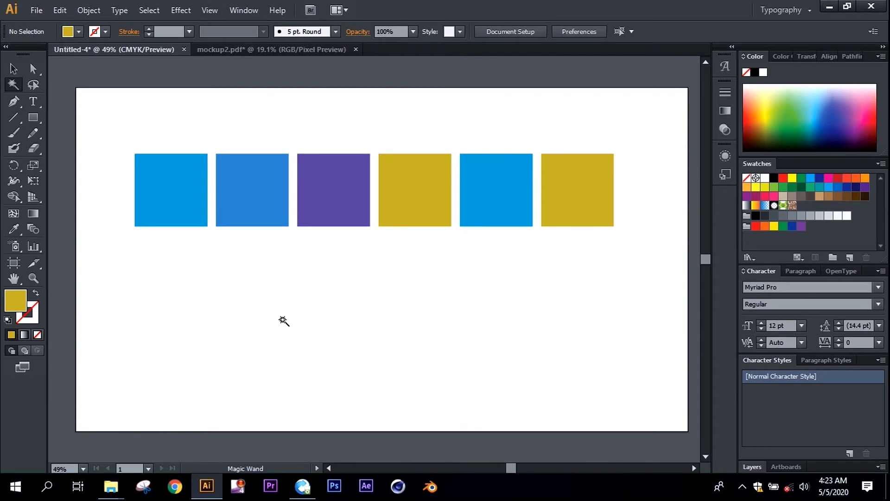
click(181, 210)
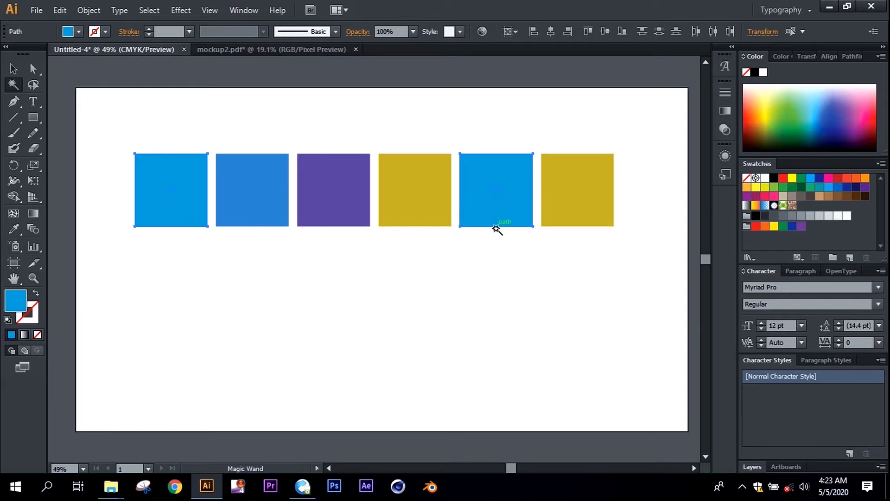
click(262, 200)
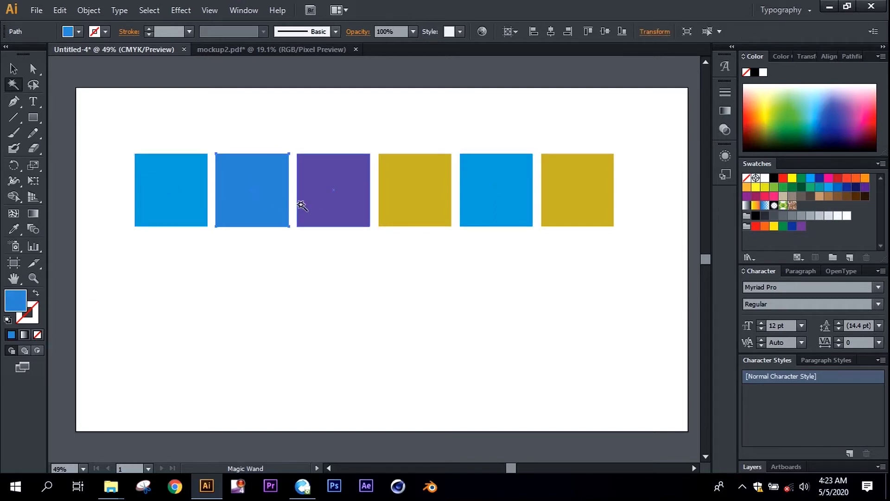
click(334, 201)
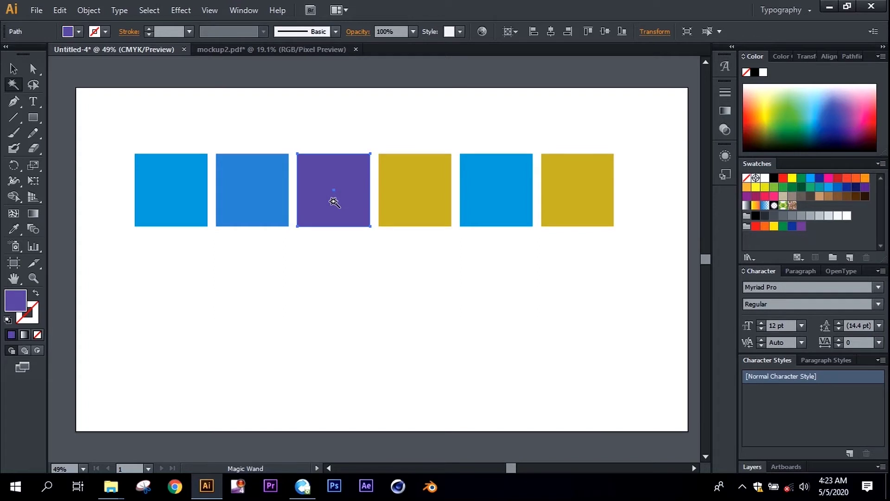
click(407, 198)
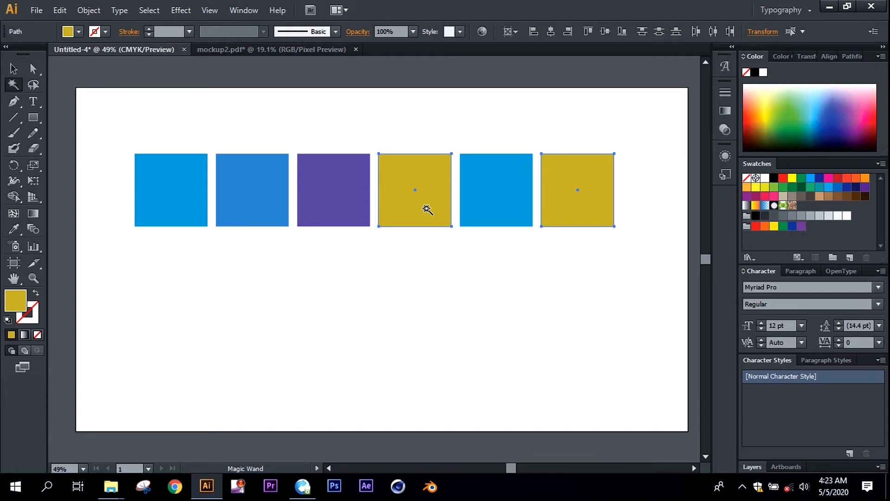
click(13, 69)
click(145, 96)
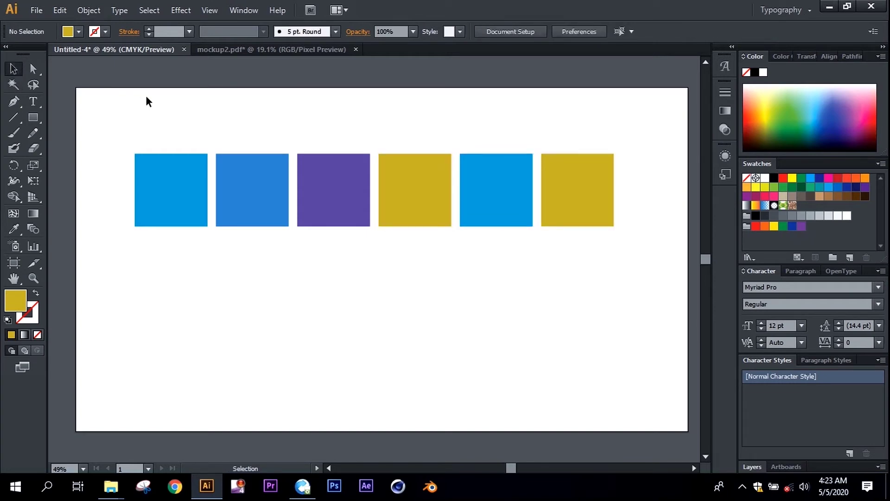
Select the first square, then use Select > Same > Fill Color to get both cyan squares.
click(162, 177)
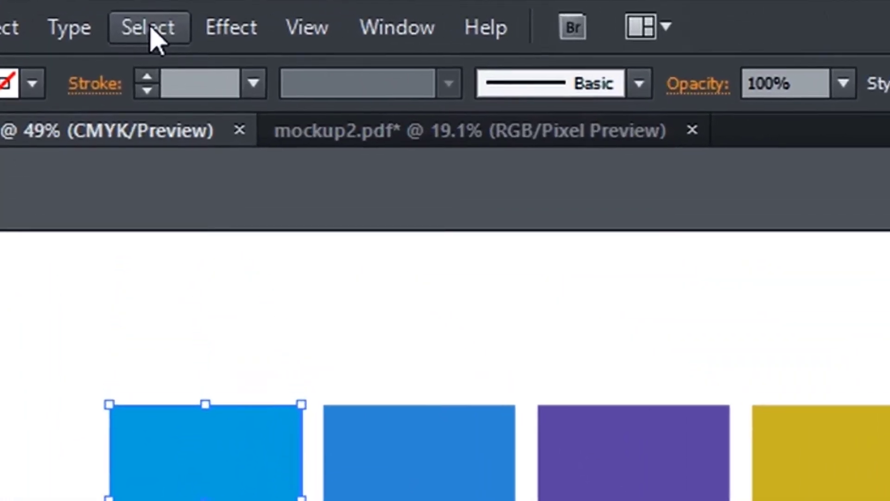
click(149, 15)
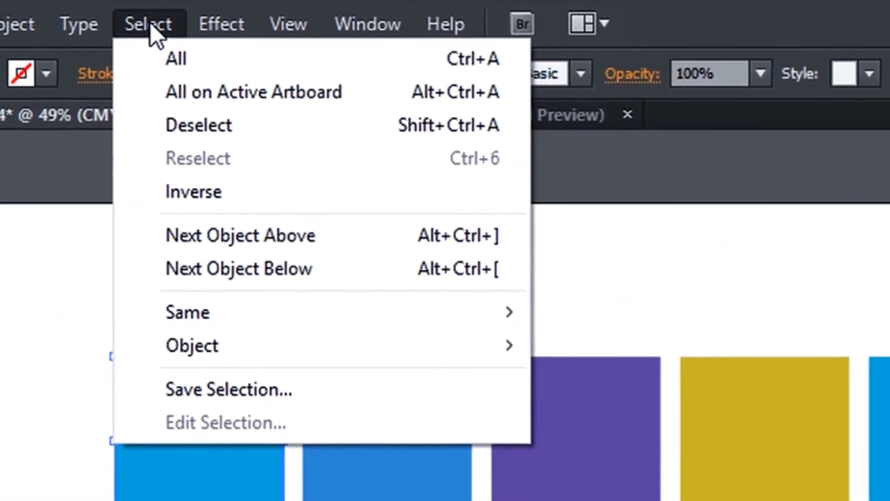
mouse_move(182, 269)
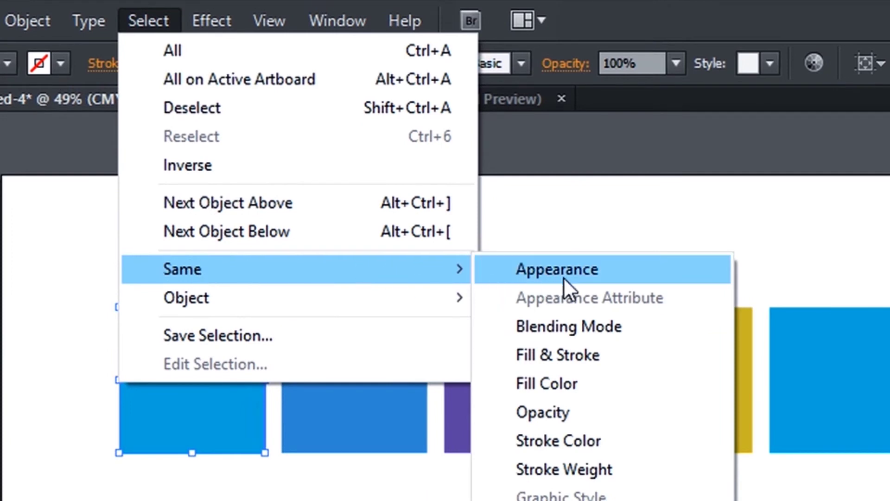
click(584, 382)
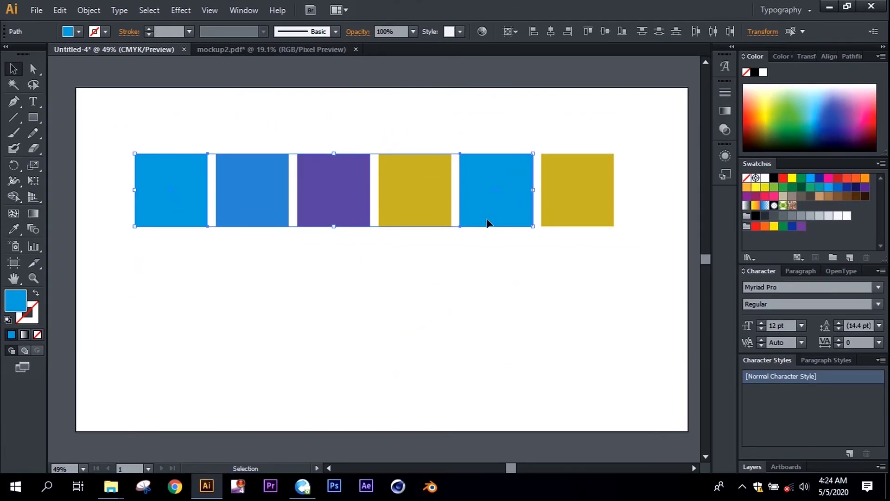
key(ctrl+Tab)
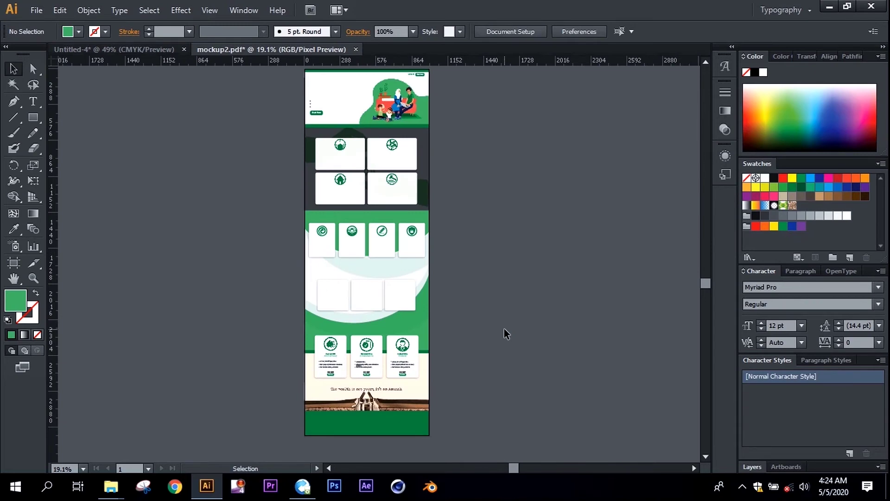
Zoom and pan around mockup2.pdf to inspect the cards, round logos and green band.
key(ctrl+equal)
key(ctrl+equal)
key(ctrl+equal)
key(ctrl+equal)
key(ctrl+equal)
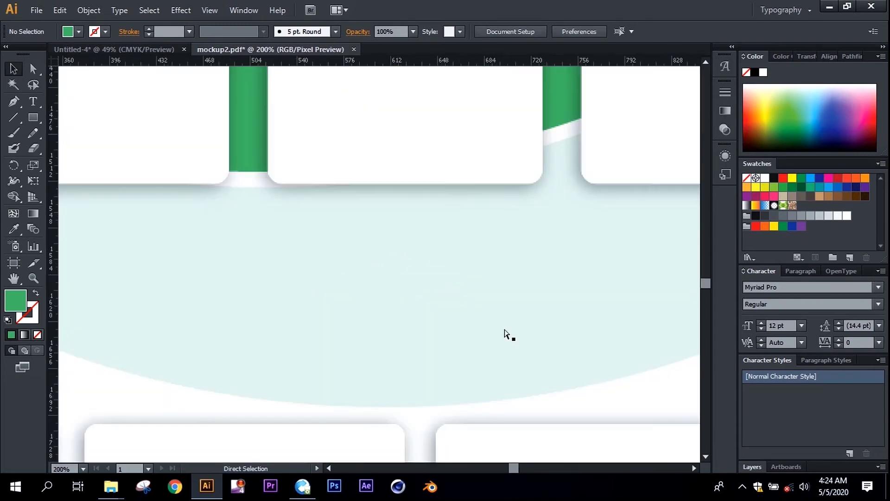
drag(475, 218, 505, 312)
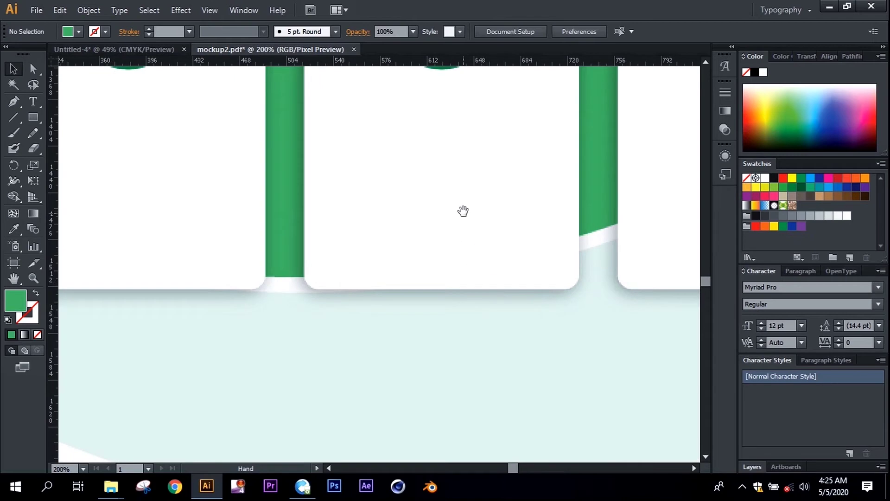
drag(463, 224, 481, 252)
drag(441, 149, 496, 282)
mouse_move(471, 204)
mouse_down()
mouse_move(556, 427)
mouse_move(545, 388)
mouse_up()
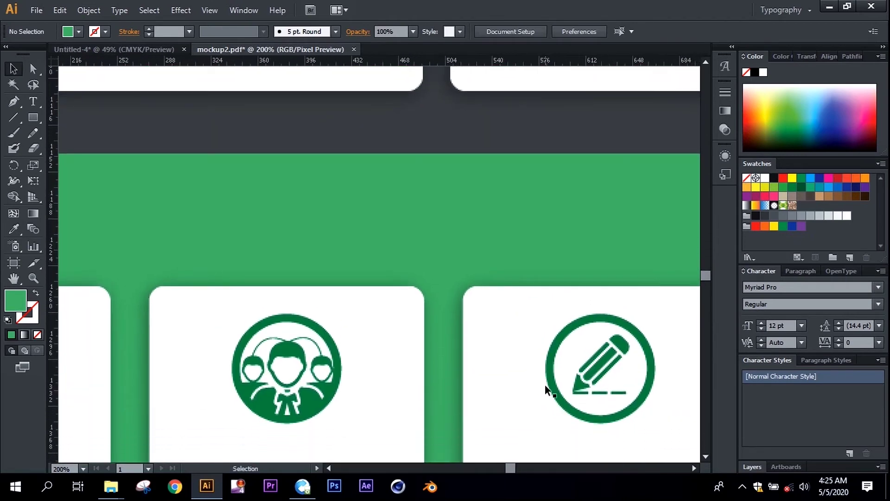
key(ctrl+minus)
key(ctrl+minus)
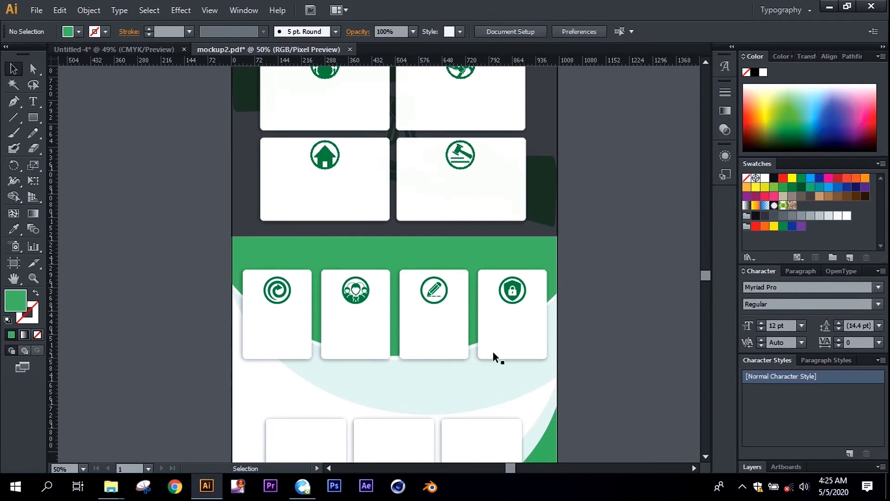
scroll(410, 302, up, 3)
scroll(410, 302, down, 1)
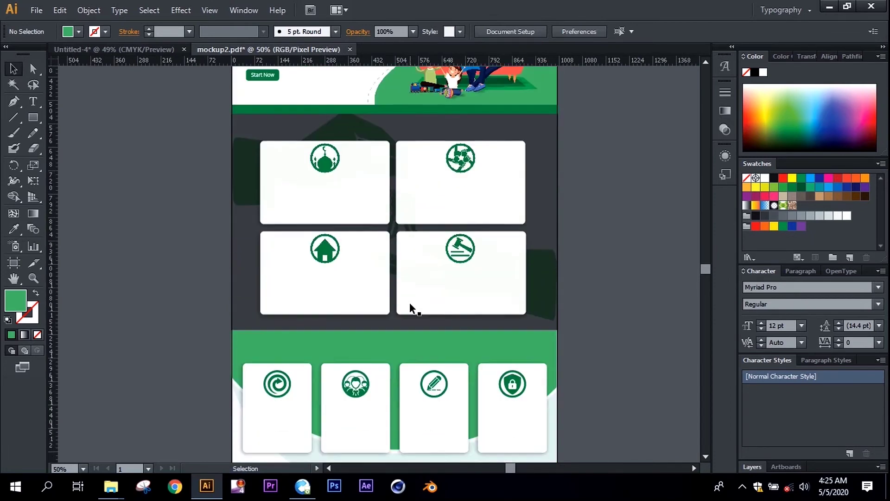
scroll(410, 302, up, 2)
scroll(410, 302, up, 2)
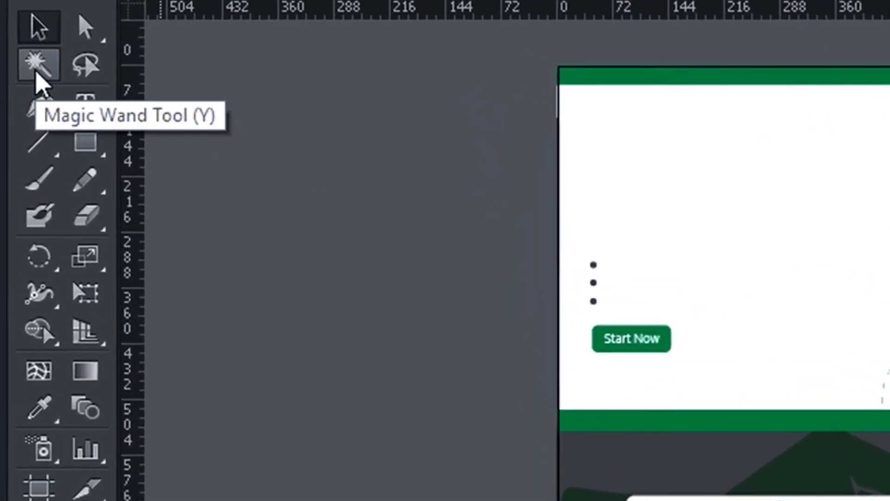
Magic Wand the green band to select all green mockup elements, then fill them blue.
click(37, 74)
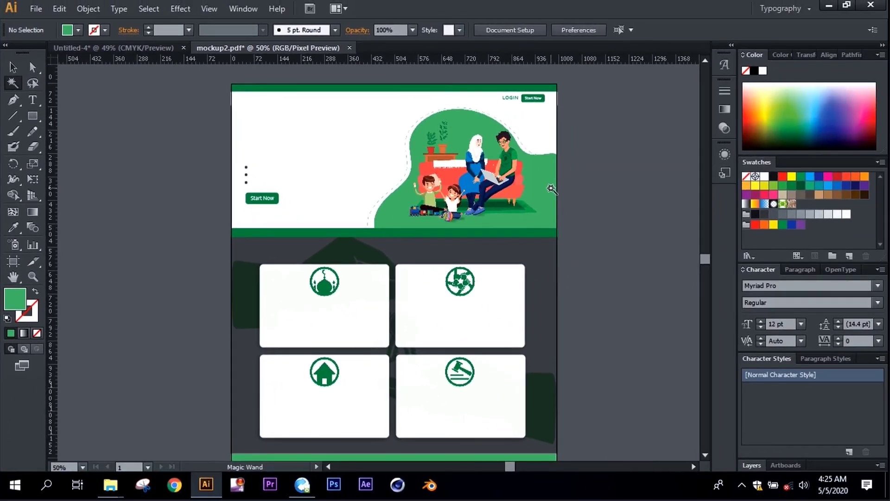
click(552, 189)
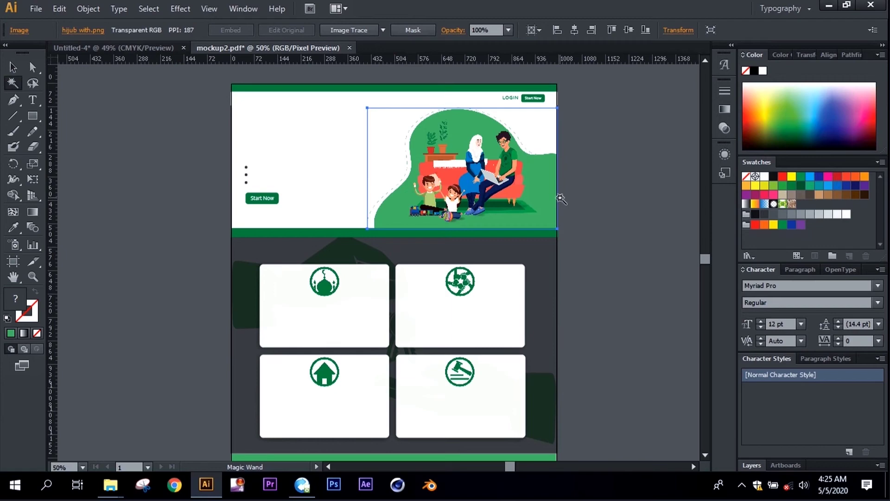
drag(457, 329, 464, 171)
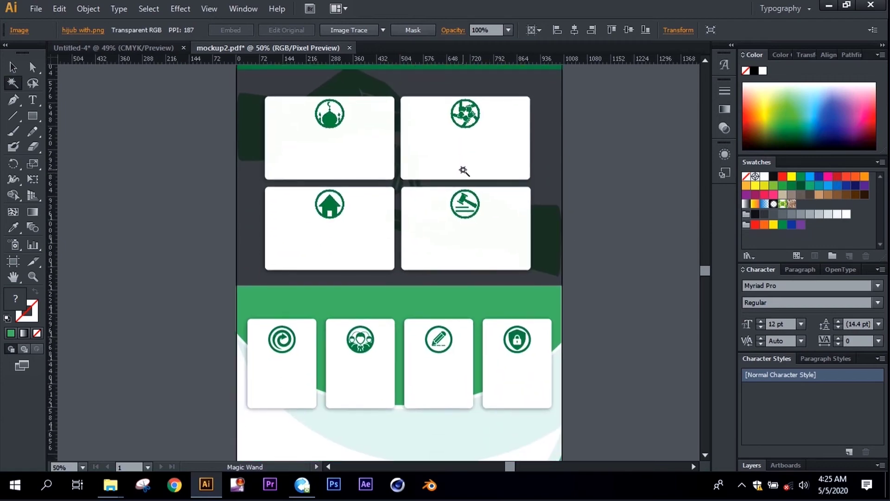
click(395, 300)
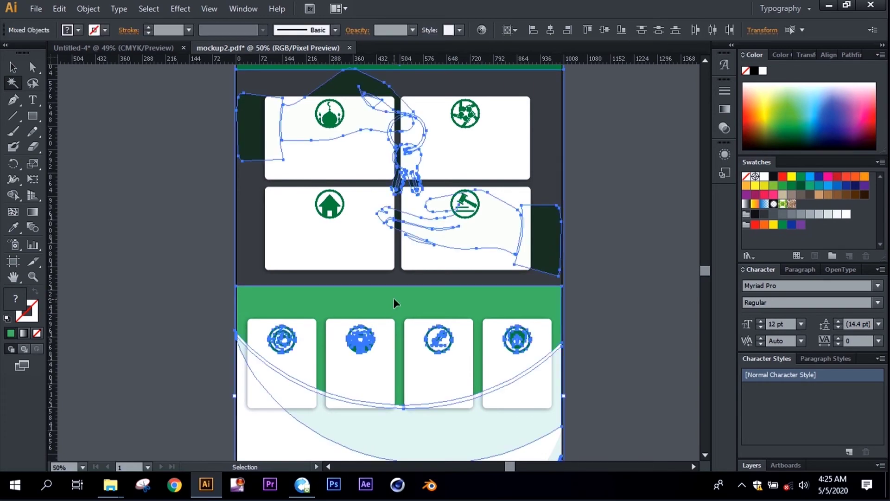
key(ctrl+minus)
key(ctrl+minus)
key(ctrl+minus)
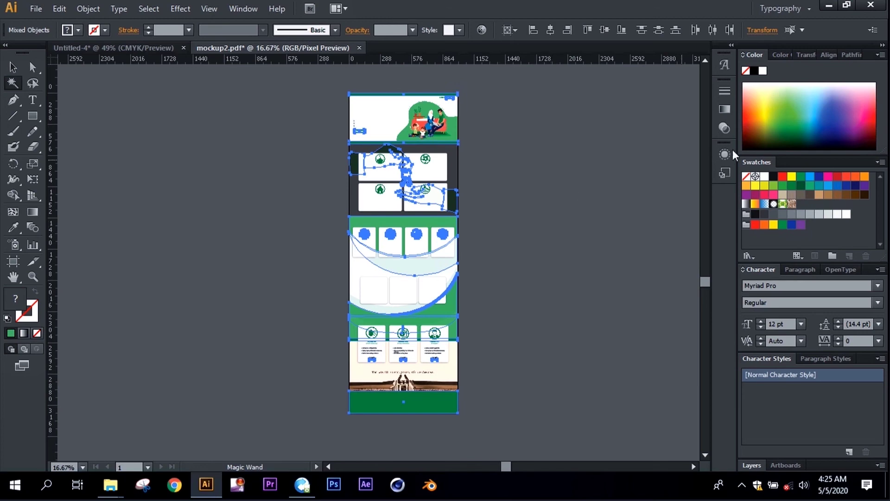
click(819, 127)
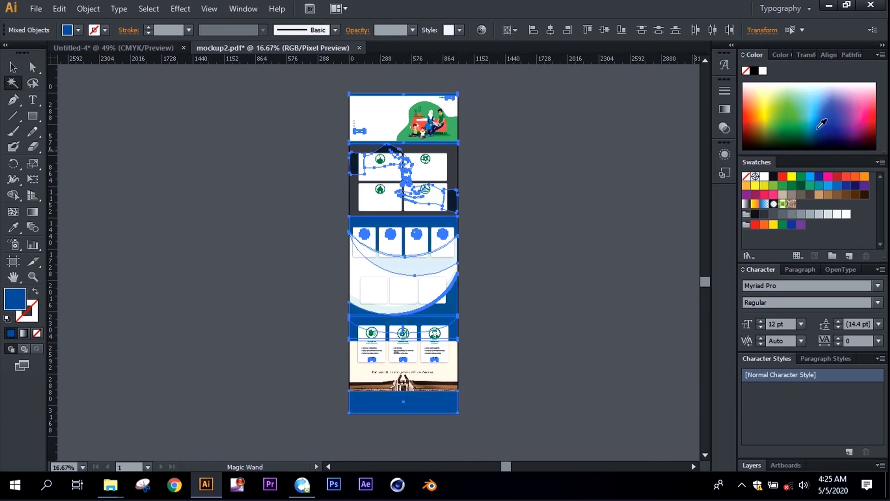
Check the blue result, then try purple, orange and green before settling on a lighter blue.
click(13, 67)
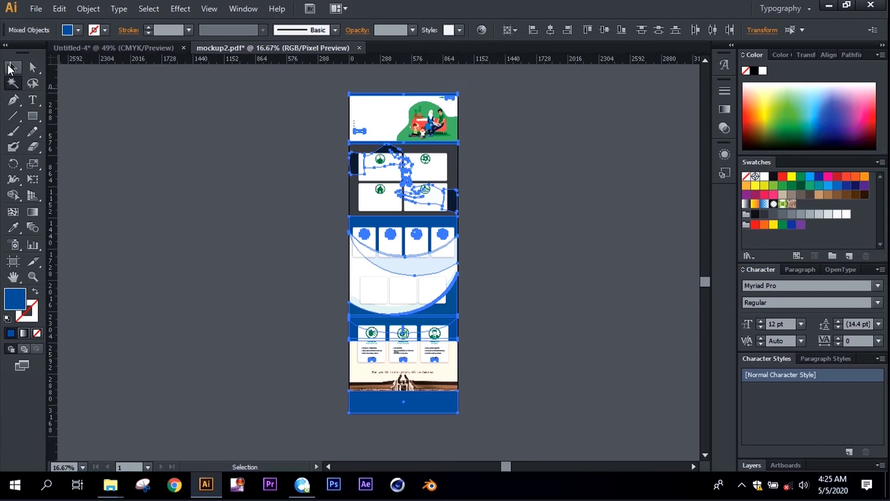
click(199, 144)
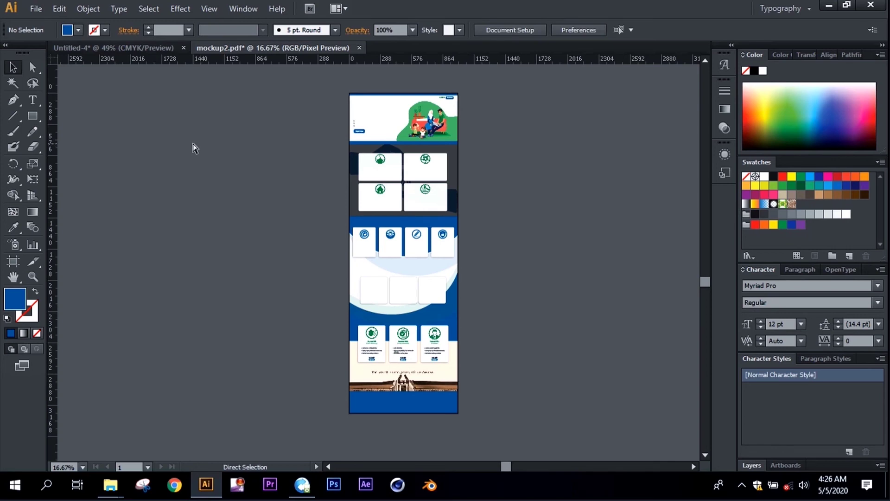
key(ctrl+a)
click(842, 104)
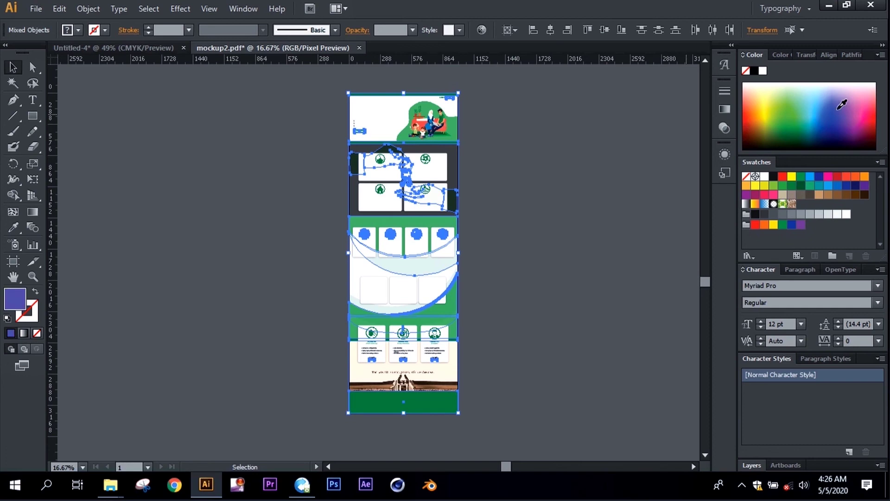
click(761, 110)
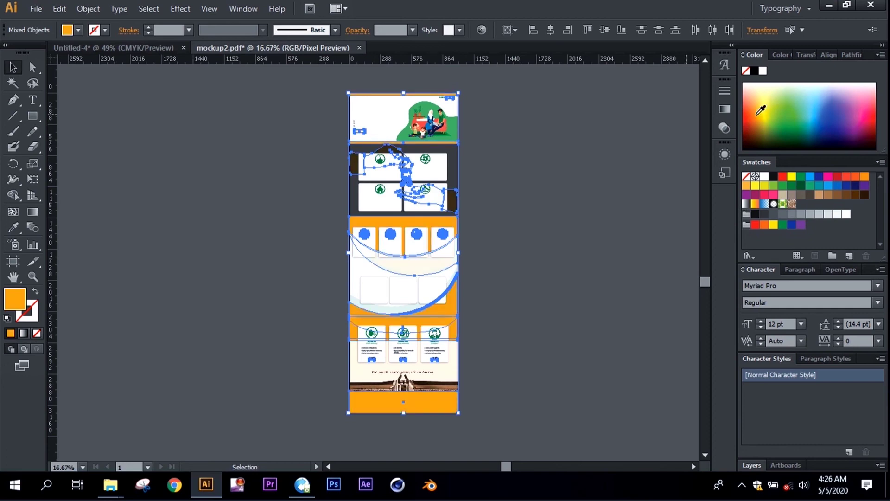
click(790, 125)
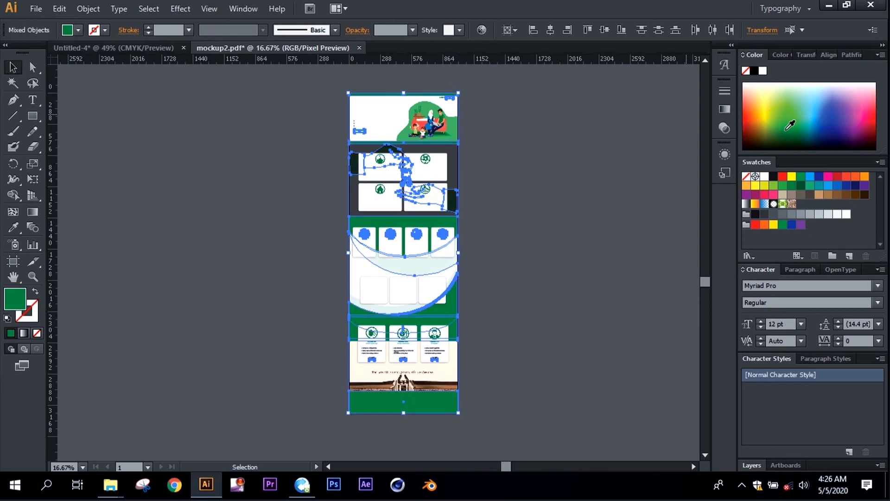
click(824, 110)
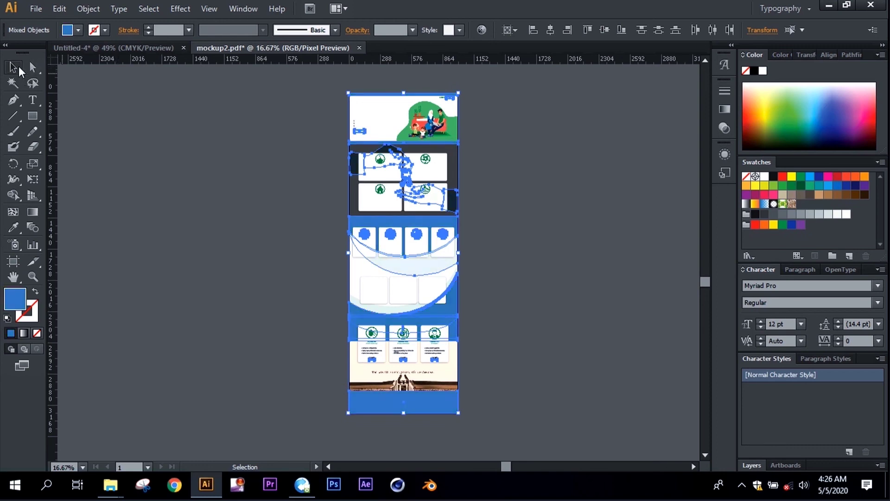
click(264, 171)
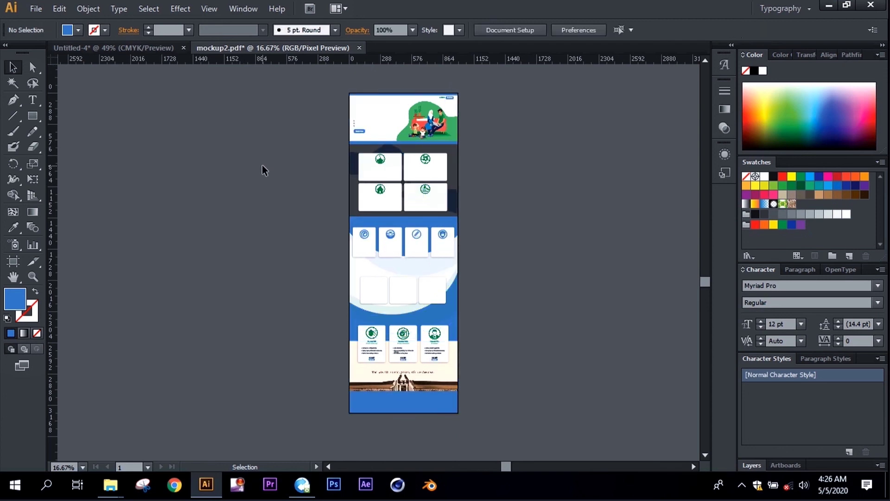